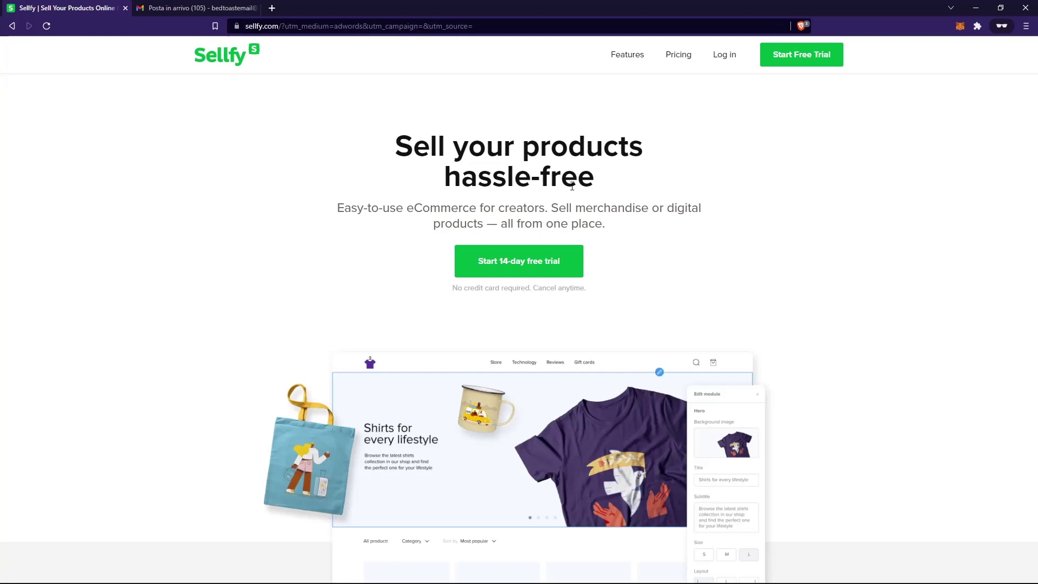
# Step: Submit the free-trial signup form and choose Apps & Software as the store category
pyautogui.click(520, 248)
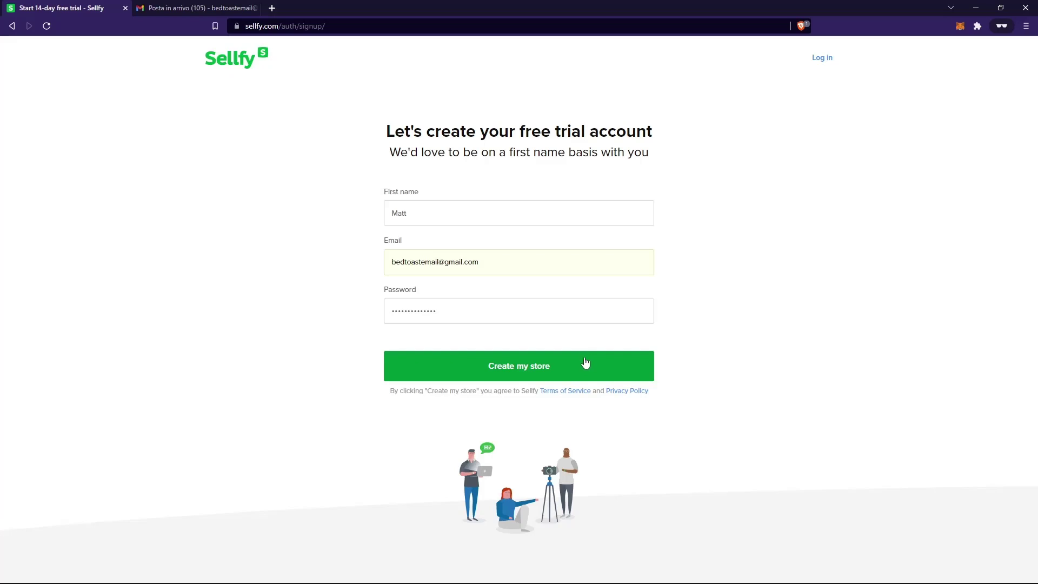
pyautogui.click(555, 364)
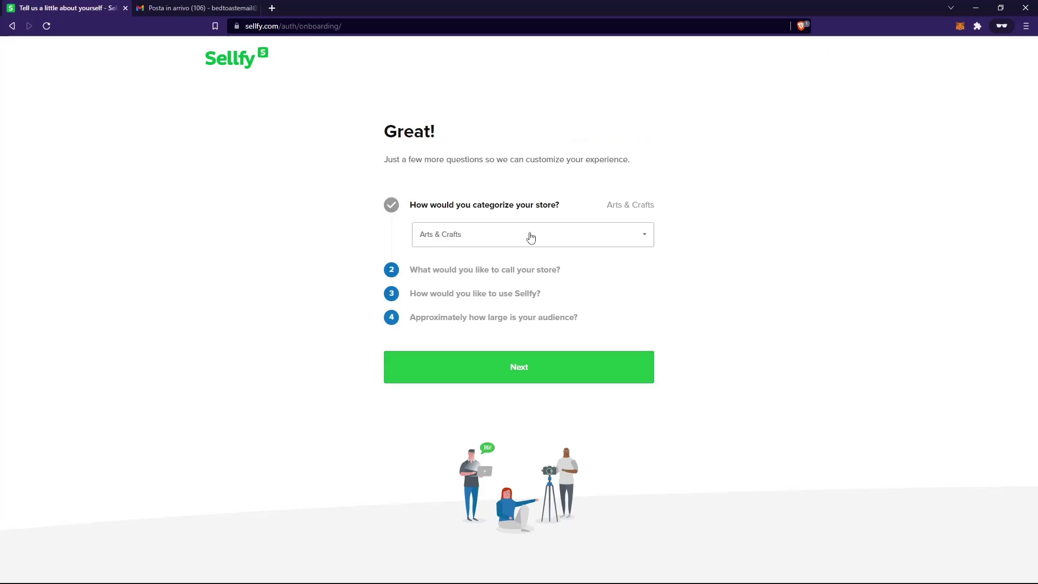
pyautogui.click(531, 238)
pyautogui.scroll(-3, 528, 288)
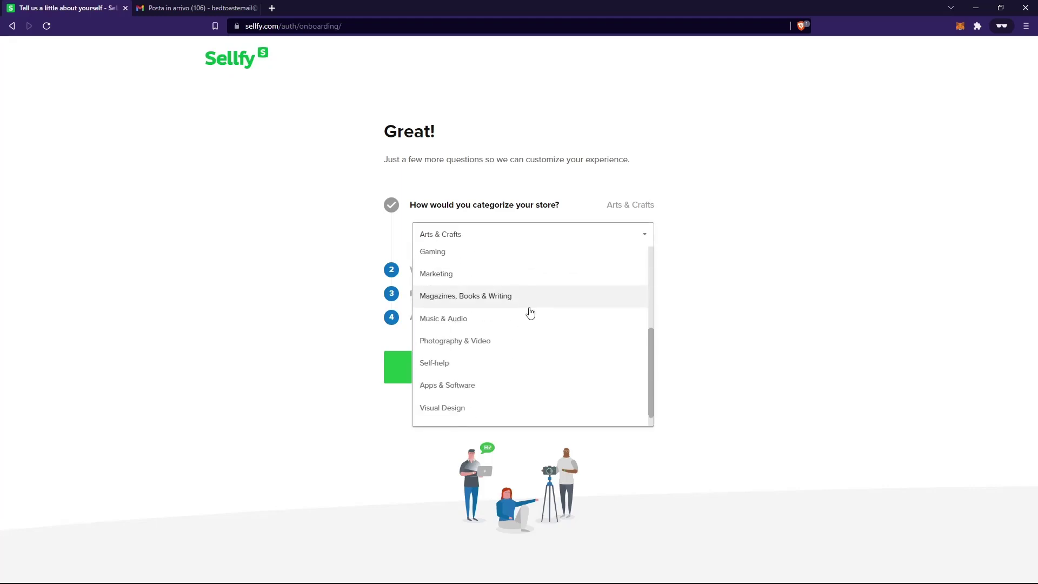
pyautogui.scroll(-1, 475, 403)
pyautogui.click(476, 374)
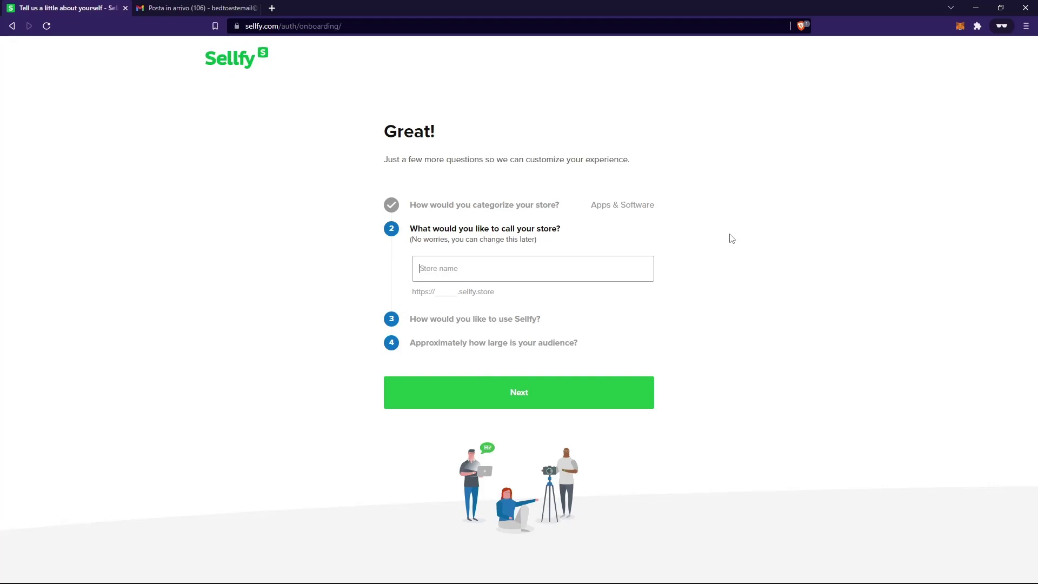
# Step: Name the store, pick a Sellfy storefront with an audience under 1000, and start the trial
pyautogui.write('youtubeexamplestore')
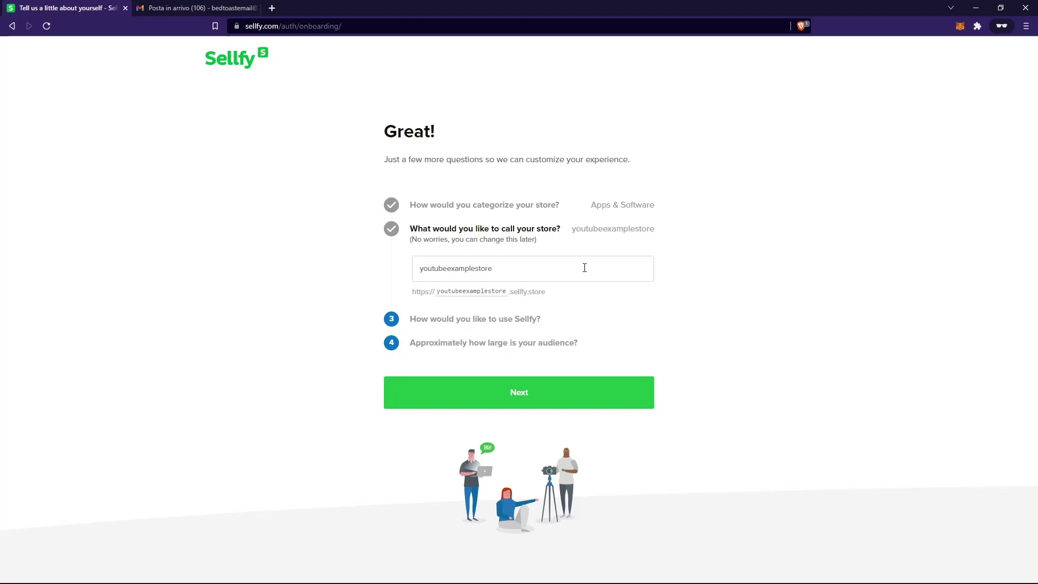
pyautogui.press('Return')
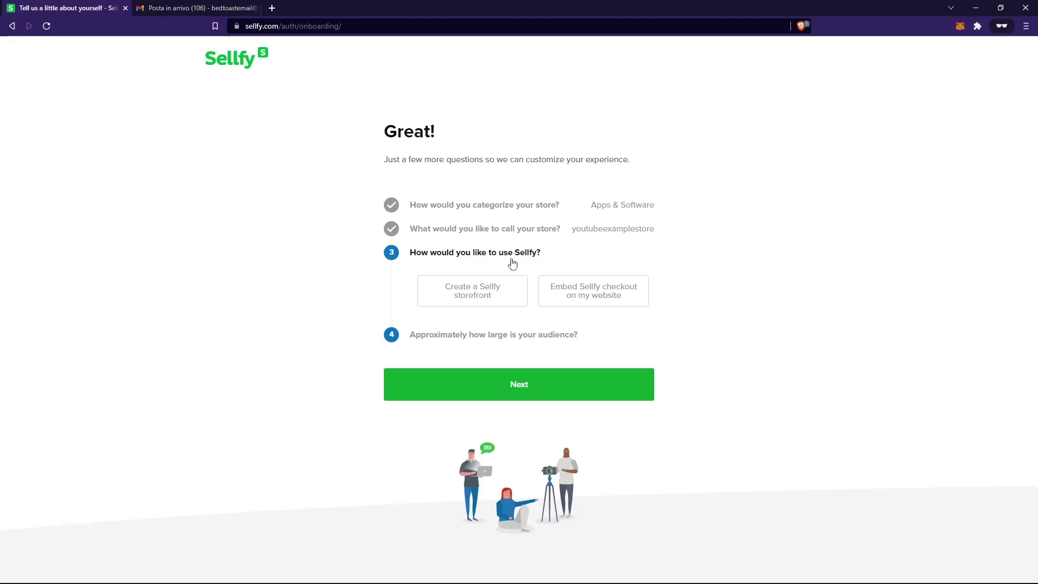
pyautogui.click(490, 290)
pyautogui.click(530, 320)
pyautogui.click(569, 336)
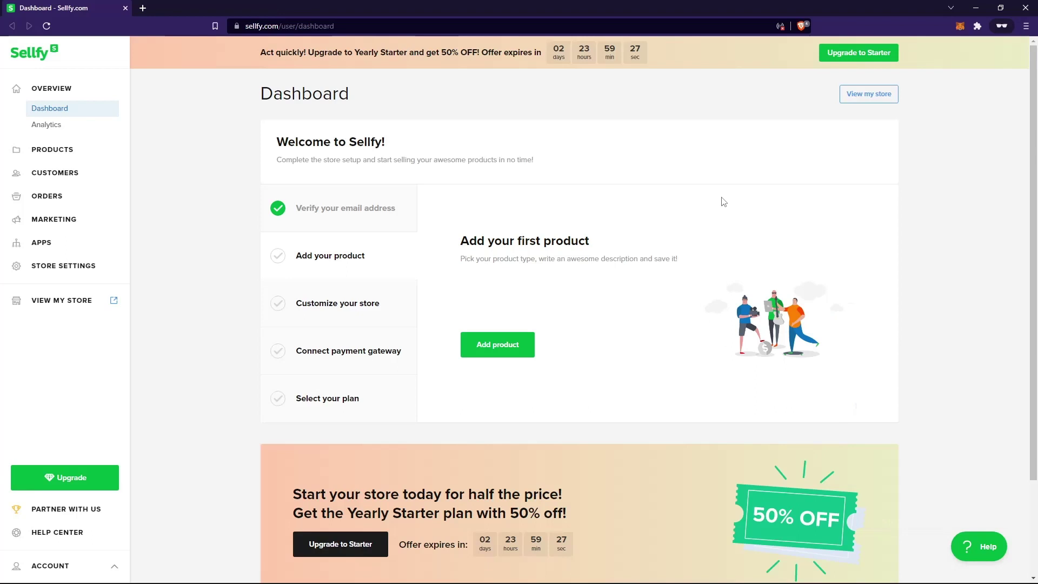
# Step: Add a new digital product and upload template.zip from the computer
pyautogui.click(529, 342)
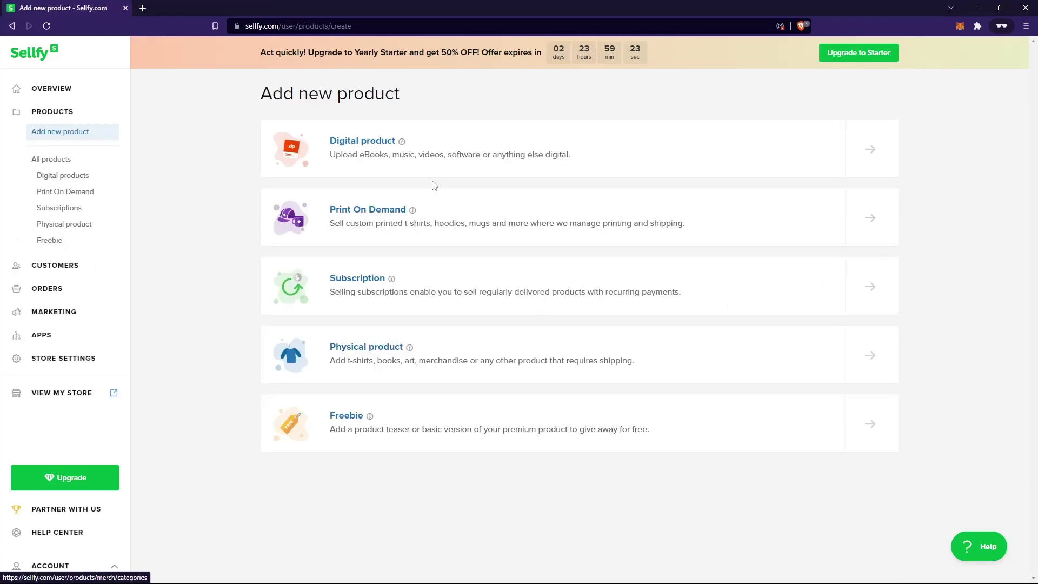
pyautogui.click(476, 155)
pyautogui.click(405, 229)
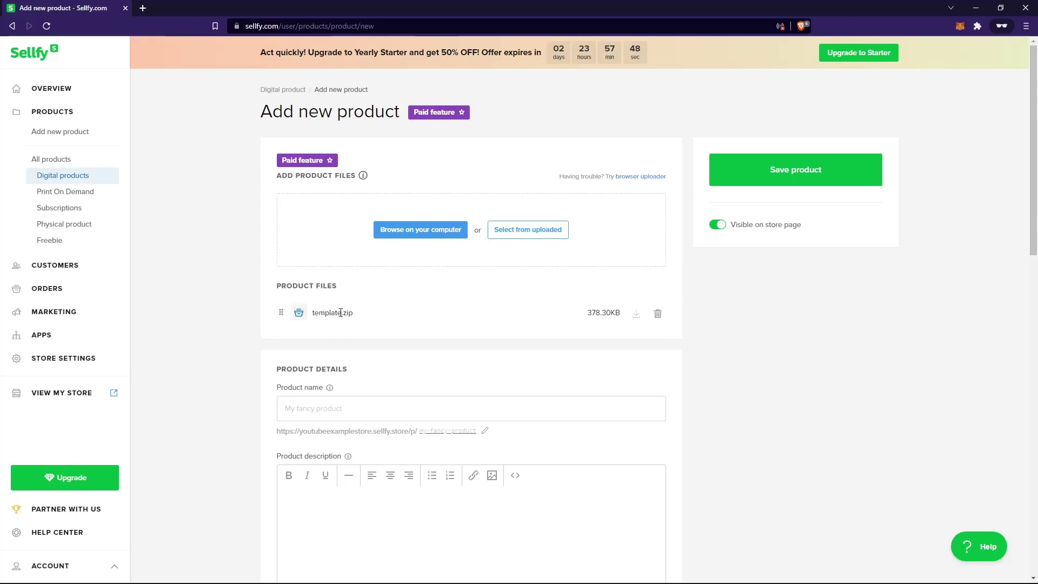
# Step: Name the product 'Website Template'
pyautogui.scroll(-2, 378, 313)
pyautogui.click(417, 301)
pyautogui.write('Webs')
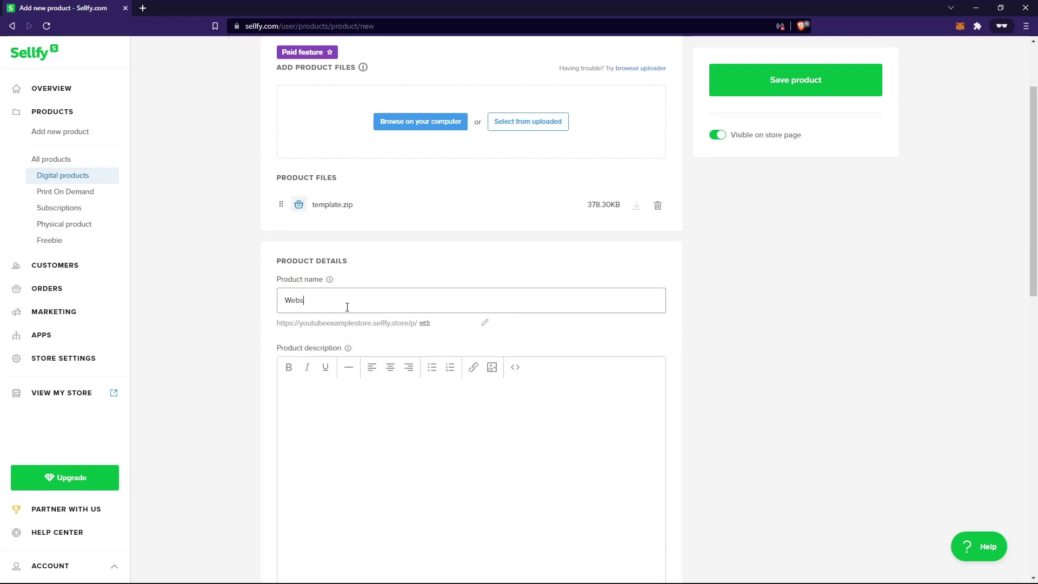
pyautogui.write('ite Template')
pyautogui.scroll(-4, 336, 270)
pyautogui.click(315, 185)
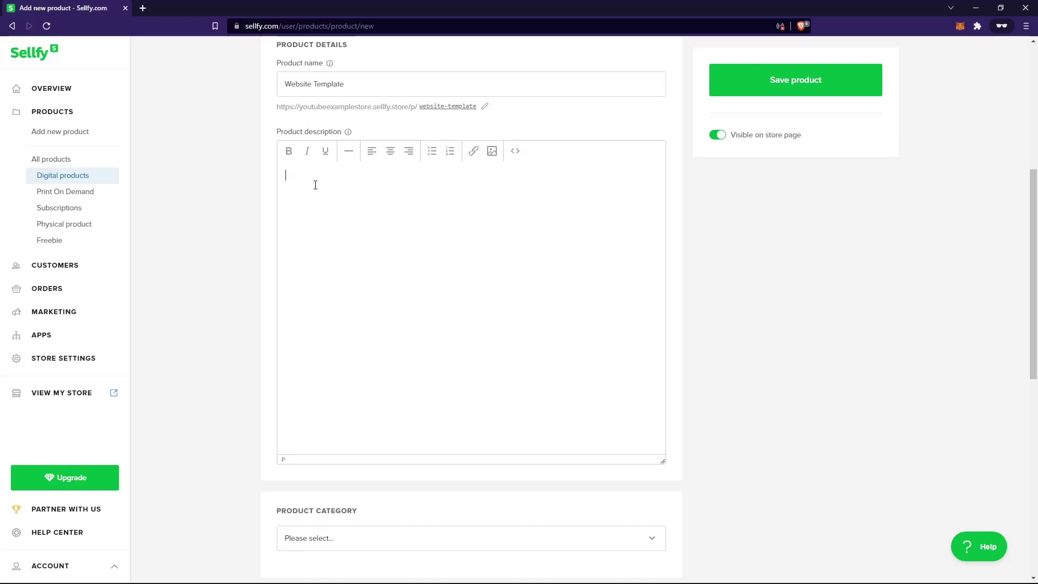
# Step: Paste the intro paragraph and Features bullet list, then add a closing 'Thanks for Visiting!' line
pyautogui.write('Website Template is a great template for people who want a profesisonal looking personal website. It has been built with HTML and CSS and you can cusomize the text easily.')
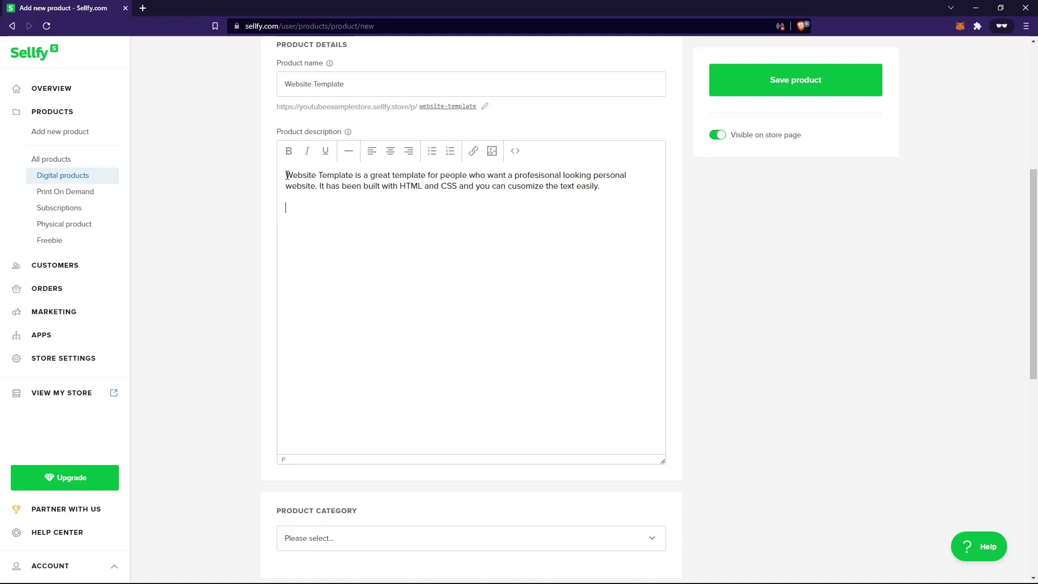
pyautogui.write('Features: Fast Loading Speed Modern Style SEO Customization Design Customization')
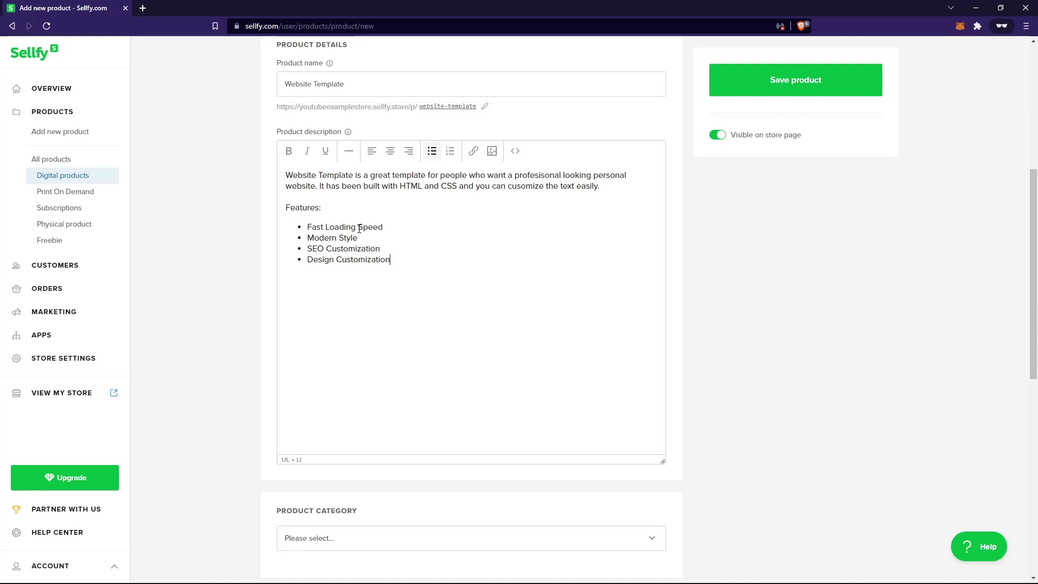
pyautogui.click(340, 284)
pyautogui.press('Return')
pyautogui.press('Return')
pyautogui.write('Thanks for Visiting!')
pyautogui.scroll(-4, 349, 329)
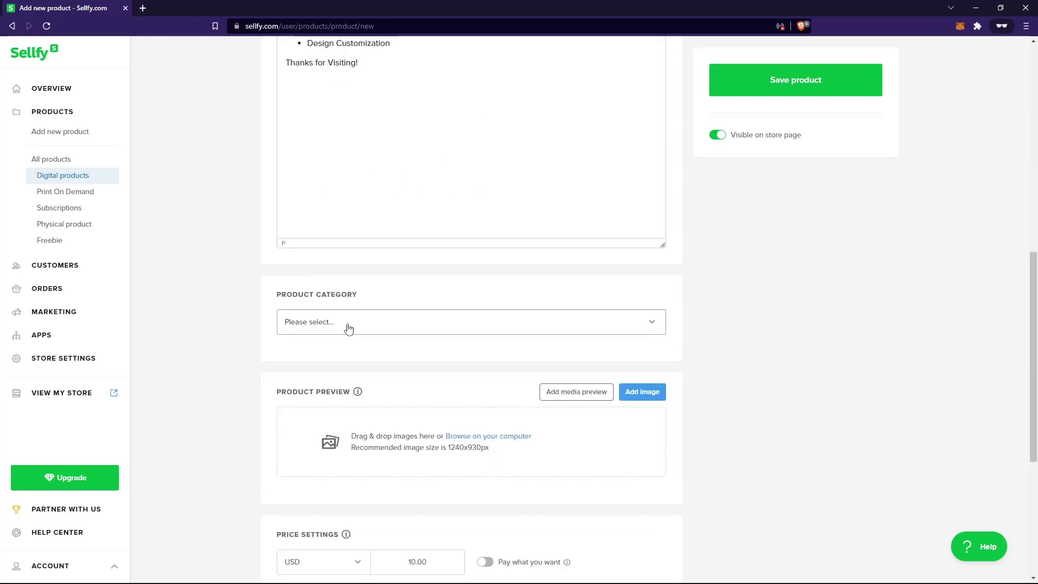
# Step: Create and assign a new product category titled 'Websites' with slug 'websites'
pyautogui.click(349, 329)
pyautogui.click(323, 368)
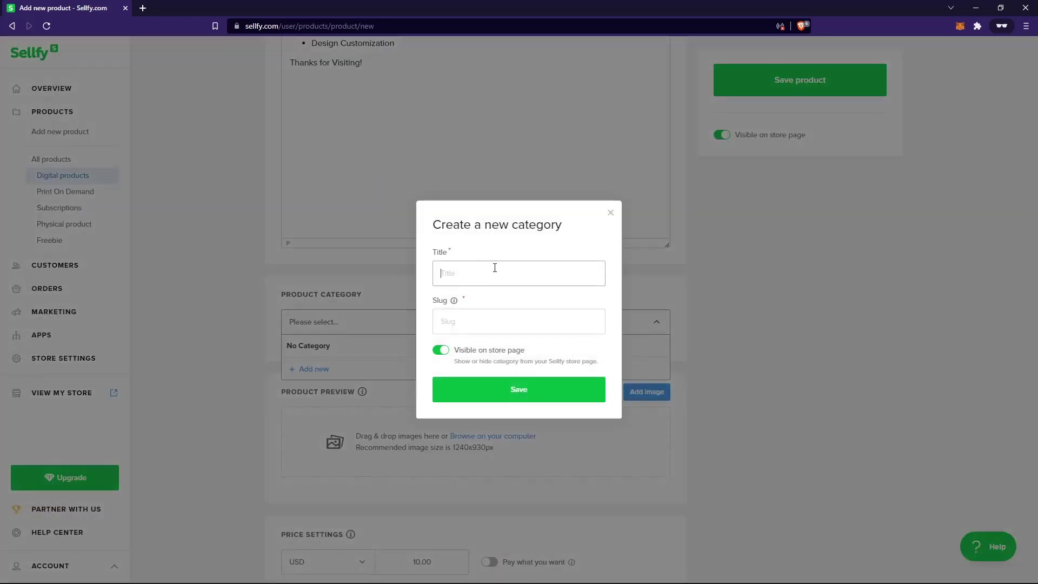
pyautogui.write('Websites')
pyautogui.click(488, 323)
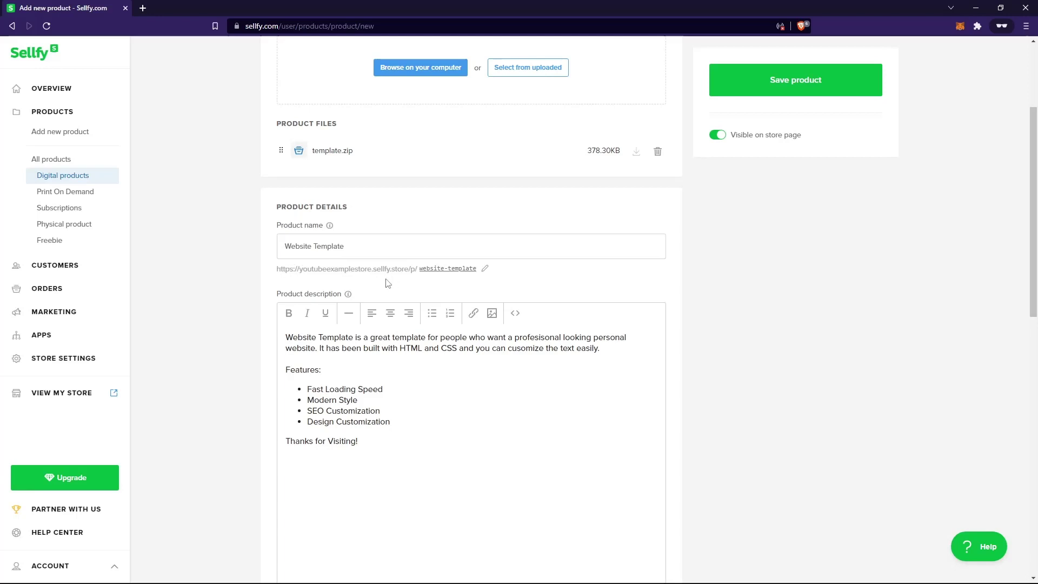
pyautogui.moveTo(281, 269); pyautogui.dragTo(414, 270)
pyautogui.click(414, 270)
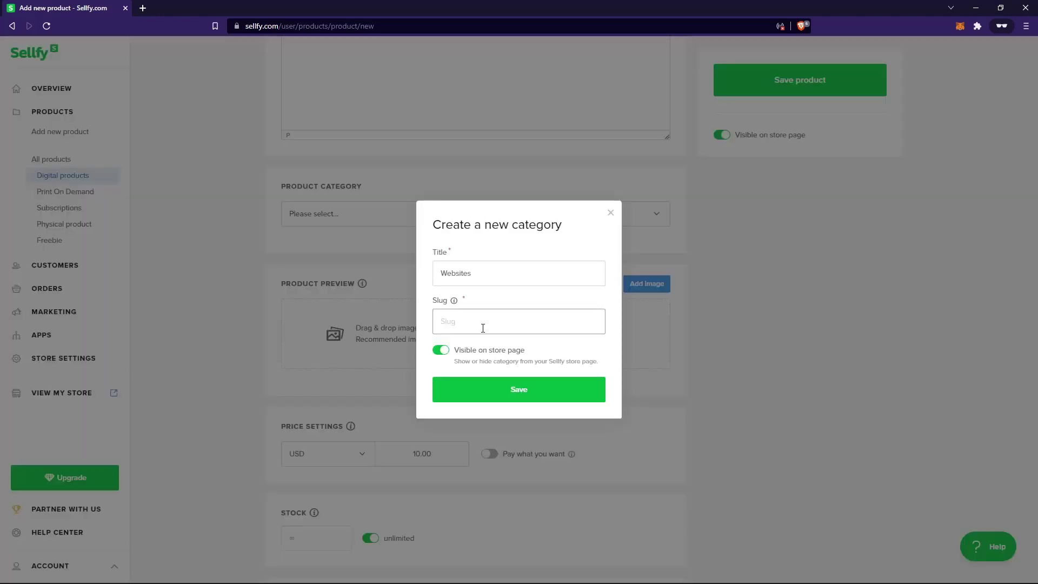
pyautogui.write('websites')
pyautogui.click(463, 389)
pyautogui.scroll(-2, 331, 257)
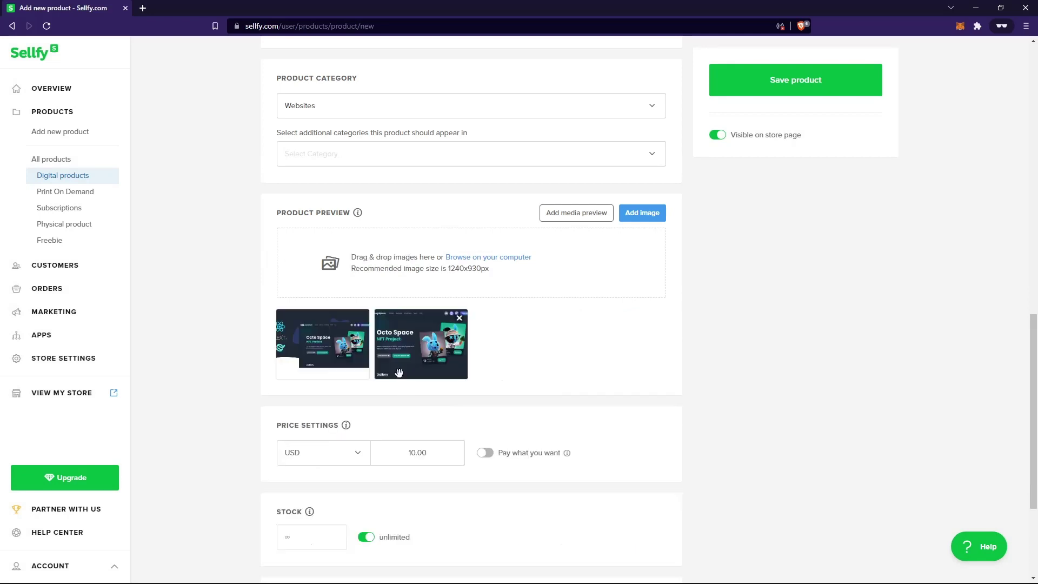
# Step: Keep stock unlimited, save Website Template at €20.00, and dismiss the share prompt
pyautogui.scroll(-2, 333, 350)
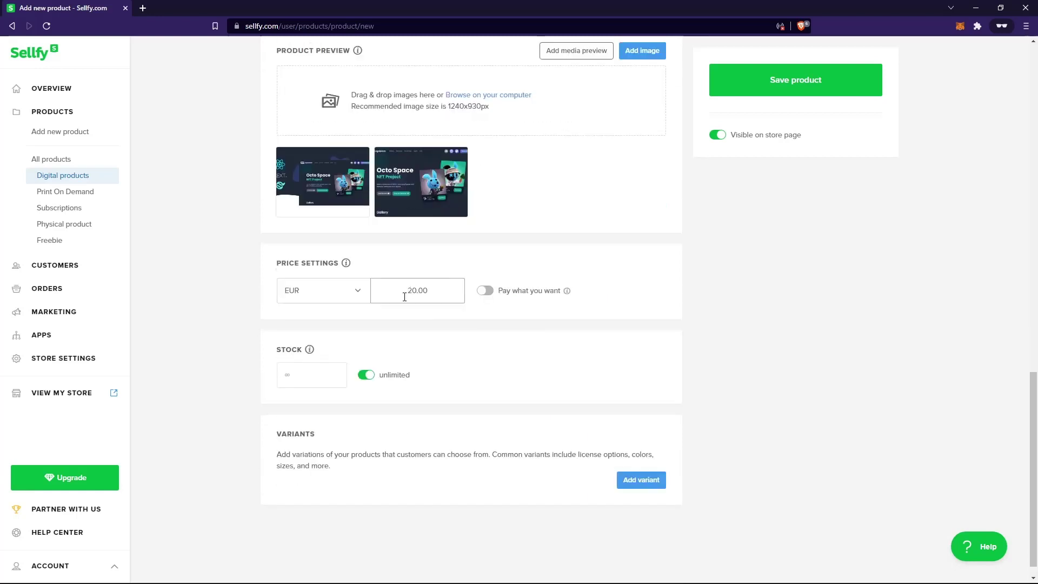
pyautogui.scroll(-1, 394, 300)
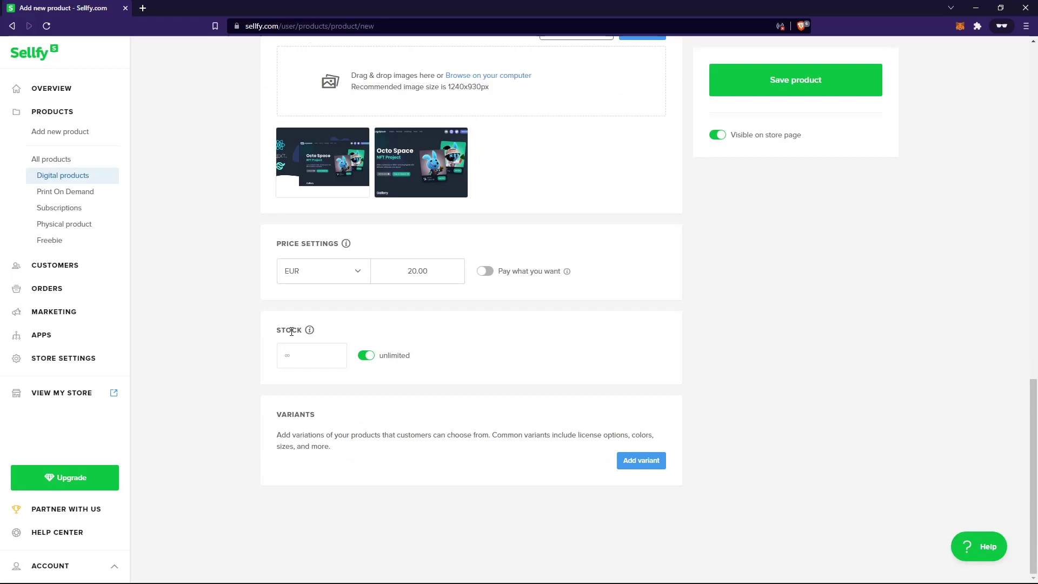
pyautogui.click(365, 355)
pyautogui.click(366, 357)
pyautogui.scroll(4, 653, 279)
pyautogui.click(772, 86)
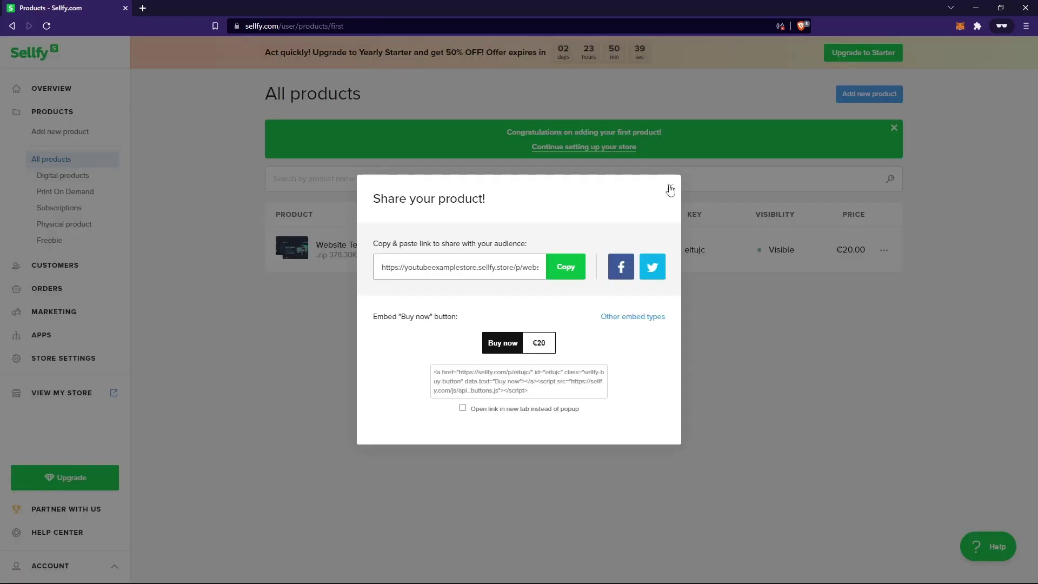
pyautogui.click(670, 189)
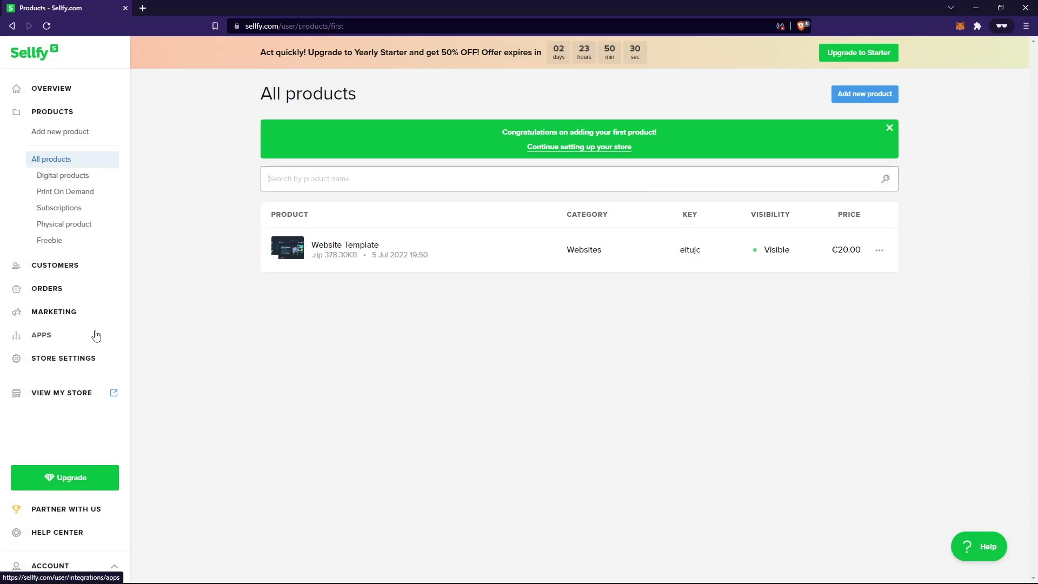
# Step: View the Website Template product page on the live storefront, then go back to the store home
pyautogui.click(79, 393)
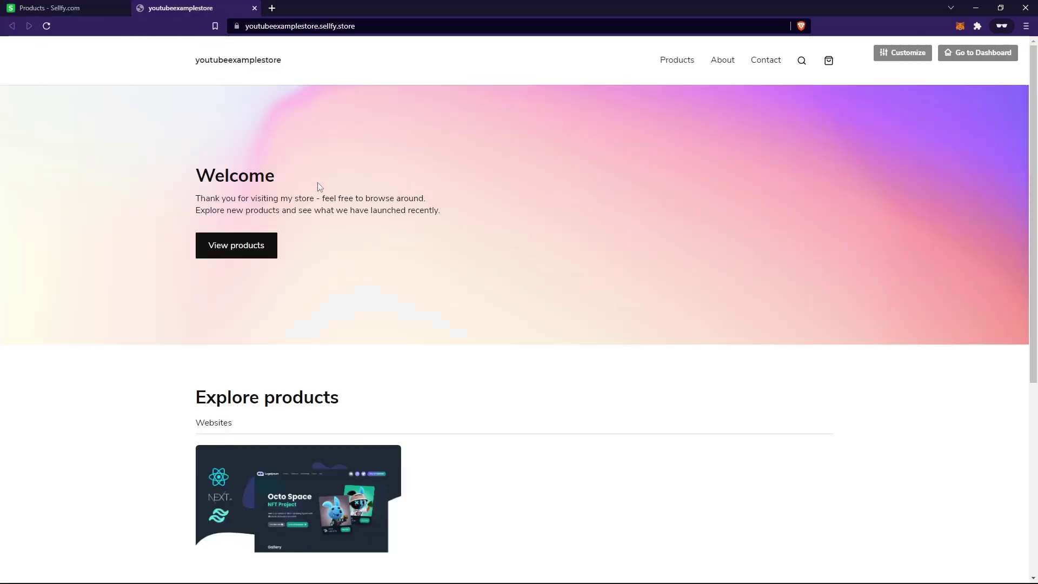
pyautogui.scroll(-2, 317, 182)
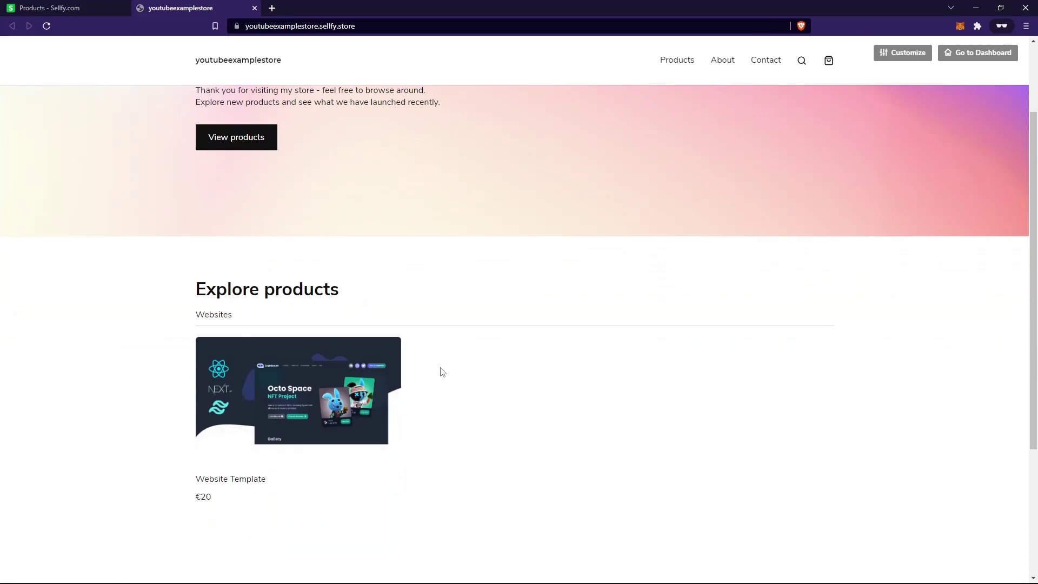
pyautogui.scroll(-1, 354, 378)
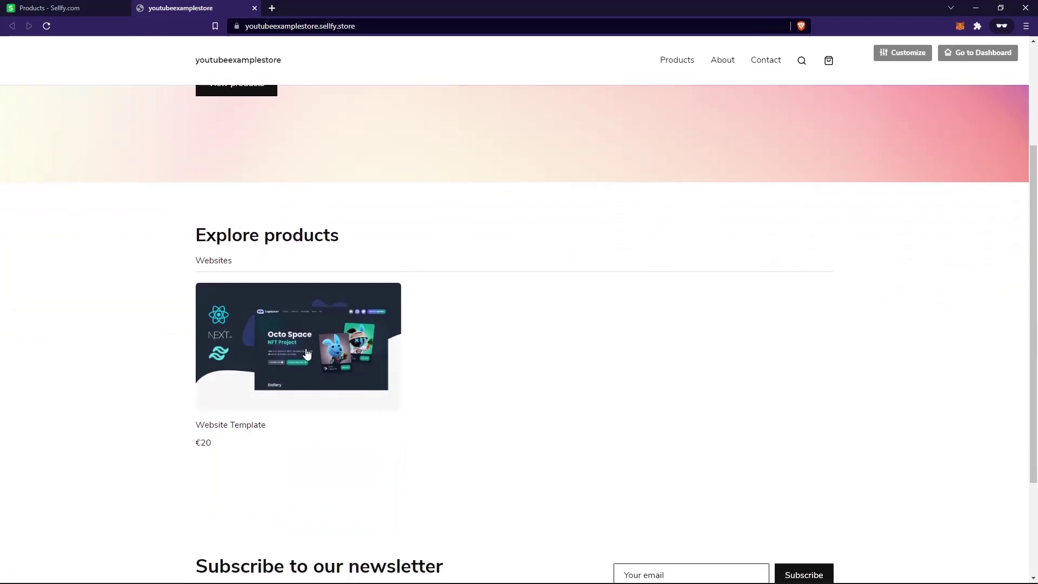
pyautogui.scroll(2, 529, 226)
pyautogui.click(298, 439)
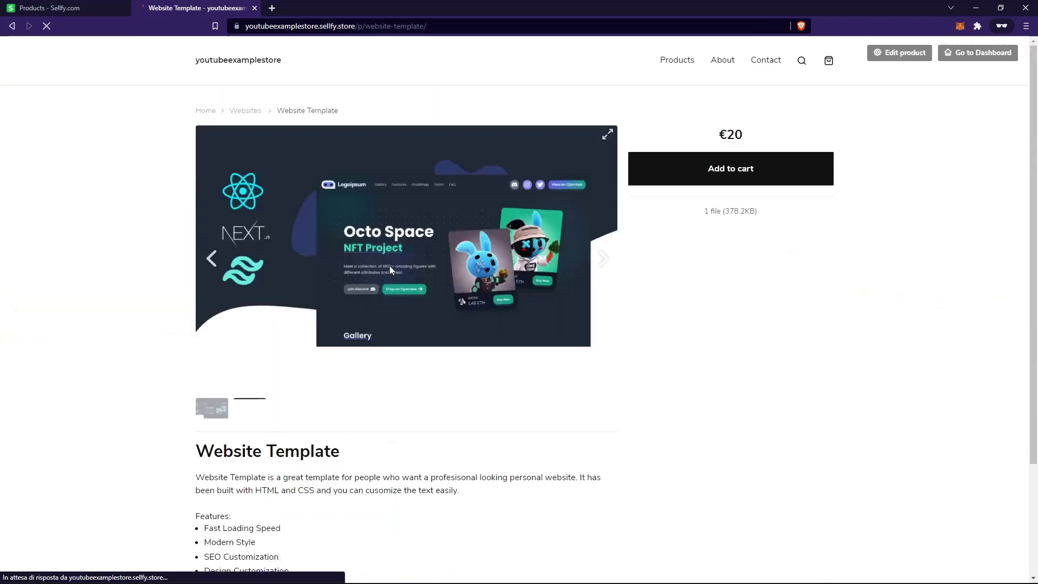
pyautogui.scroll(-3, 558, 209)
pyautogui.scroll(1, 341, 325)
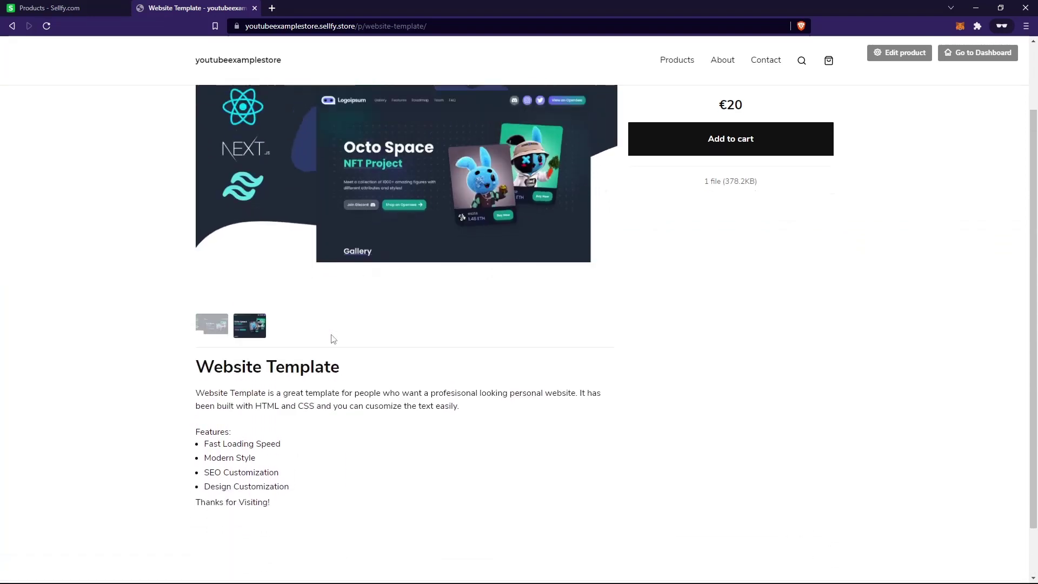
pyautogui.scroll(-1, 306, 411)
pyautogui.scroll(2, 329, 334)
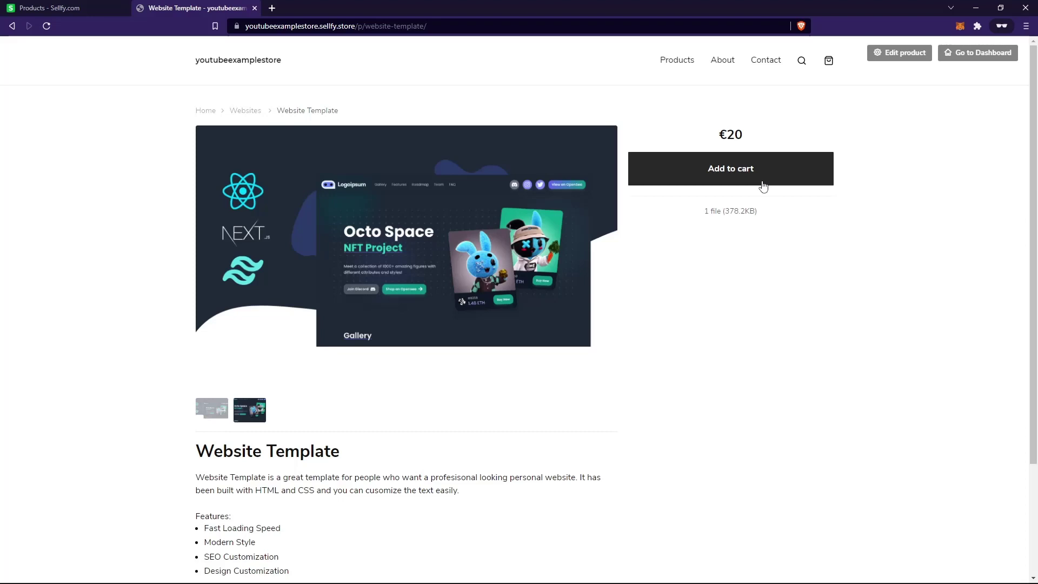
pyautogui.hotkey('alt', 'Left')
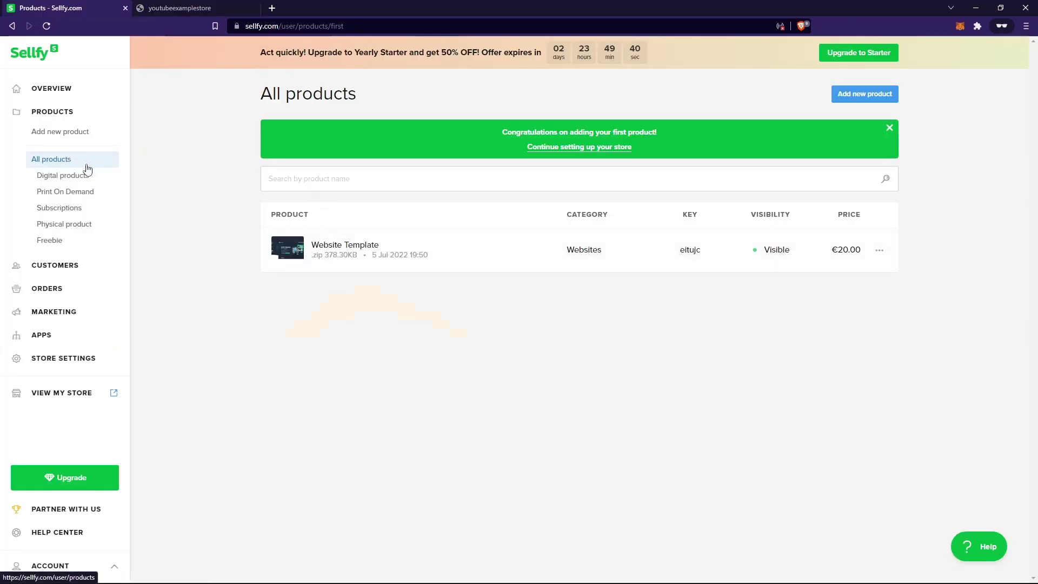
# Step: Launch the store customizer from the Customization settings
pyautogui.click(95, 358)
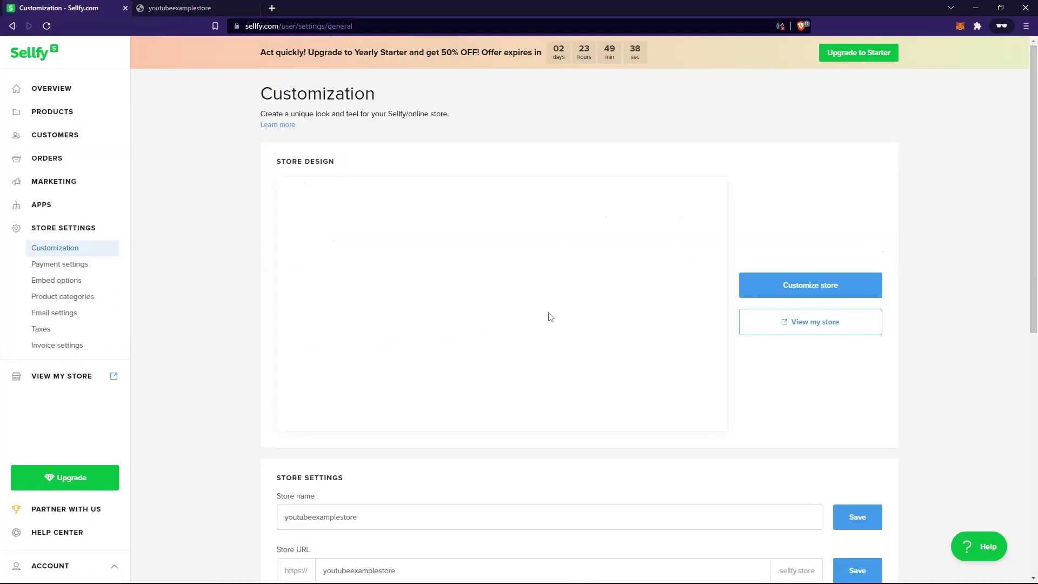
pyautogui.scroll(-1, 552, 313)
pyautogui.click(808, 236)
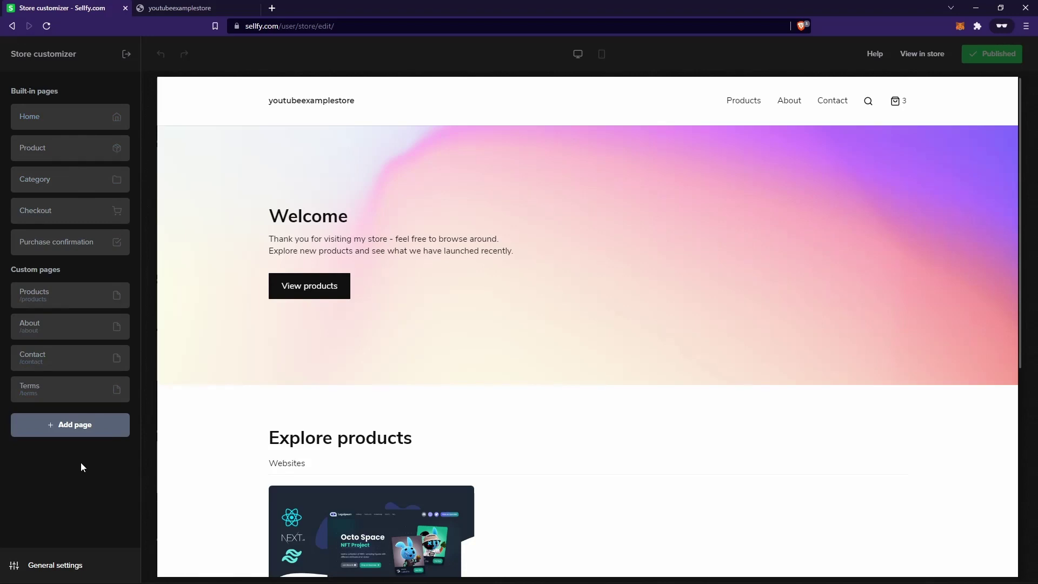
# Step: Replace the Lumière theme with Savant from General settings' theme browser
pyautogui.click(61, 563)
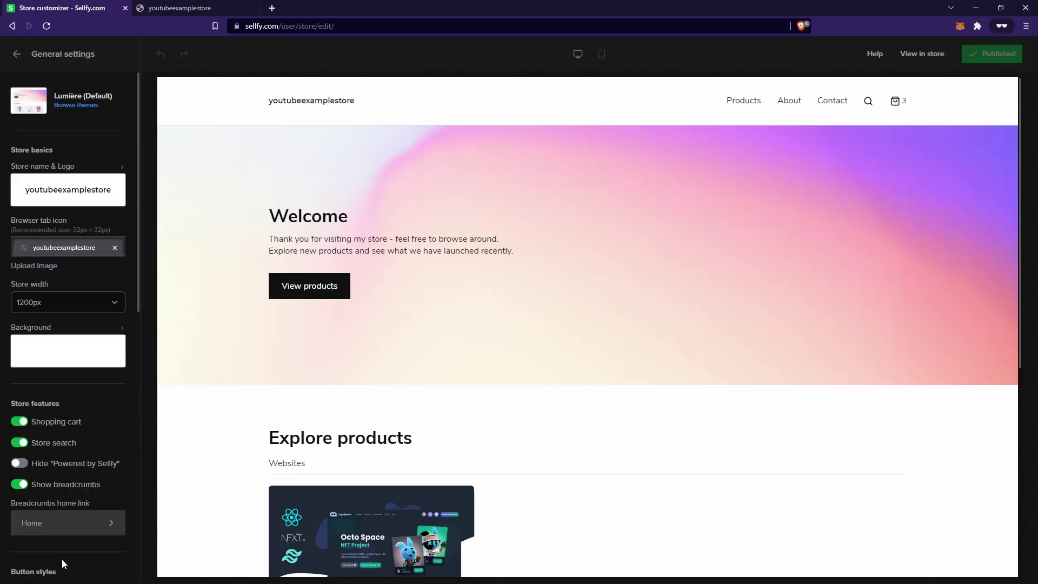
pyautogui.click(80, 110)
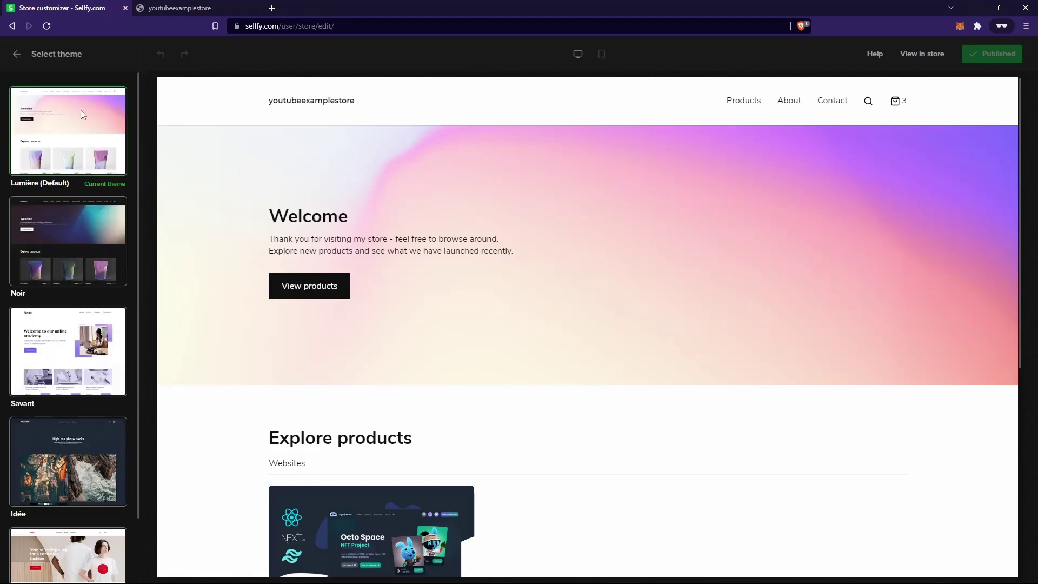
pyautogui.moveTo(76, 365)
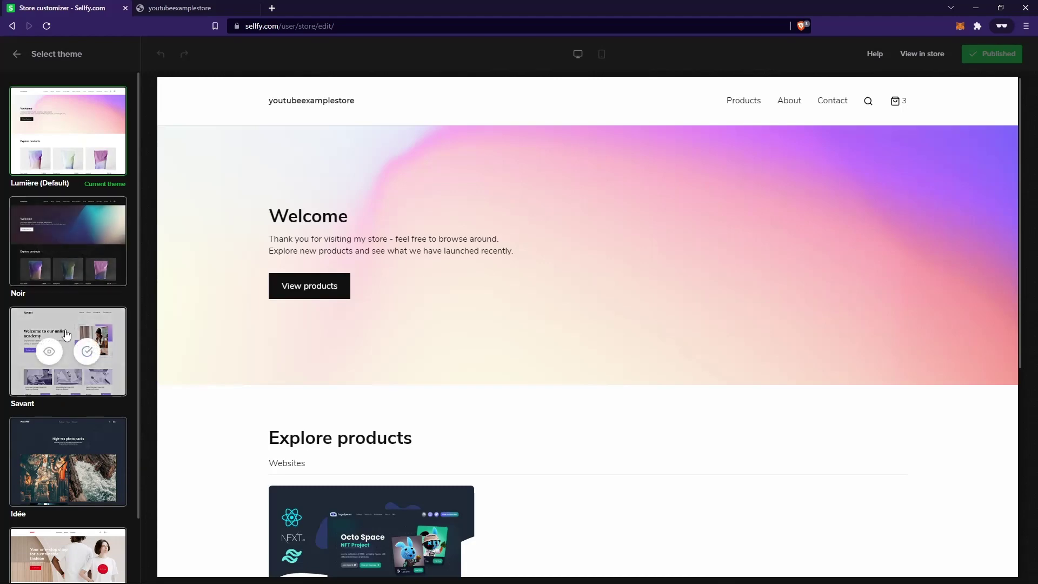
pyautogui.click(97, 351)
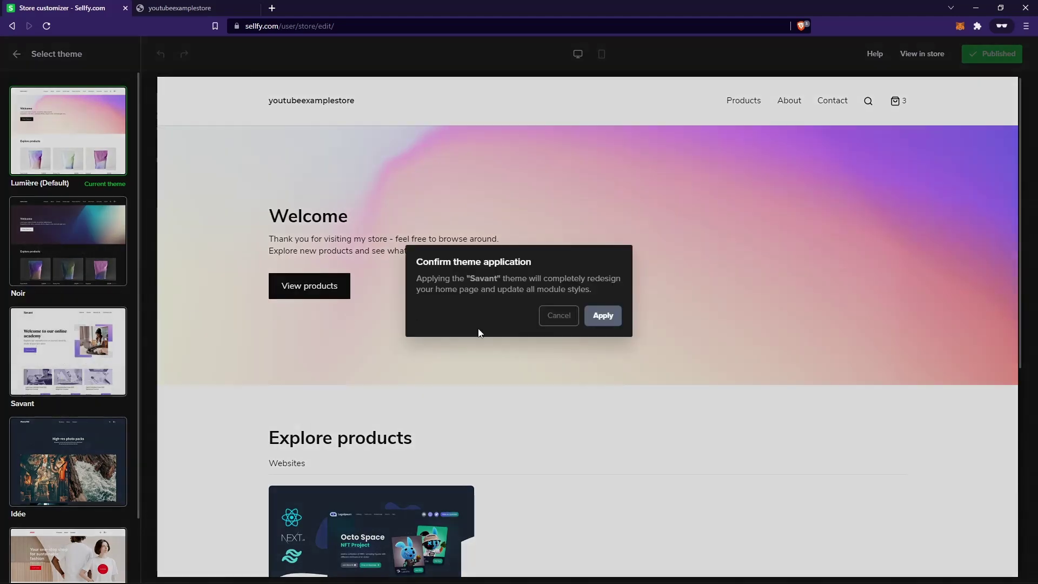
pyautogui.click(607, 316)
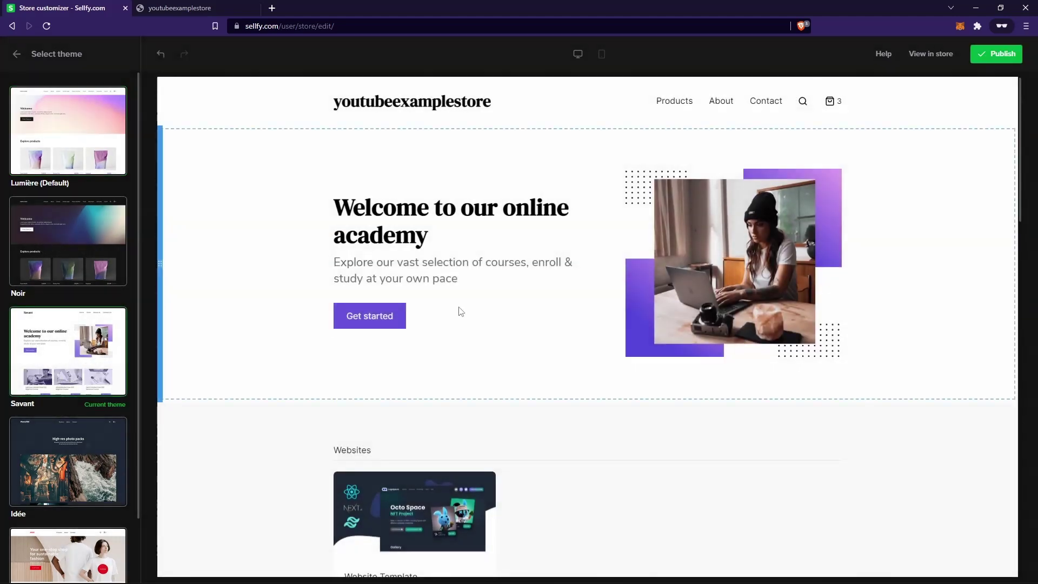
pyautogui.scroll(-2, 462, 320)
pyautogui.scroll(2, 385, 332)
pyautogui.scroll(-1, 103, 358)
pyautogui.scroll(1, 103, 358)
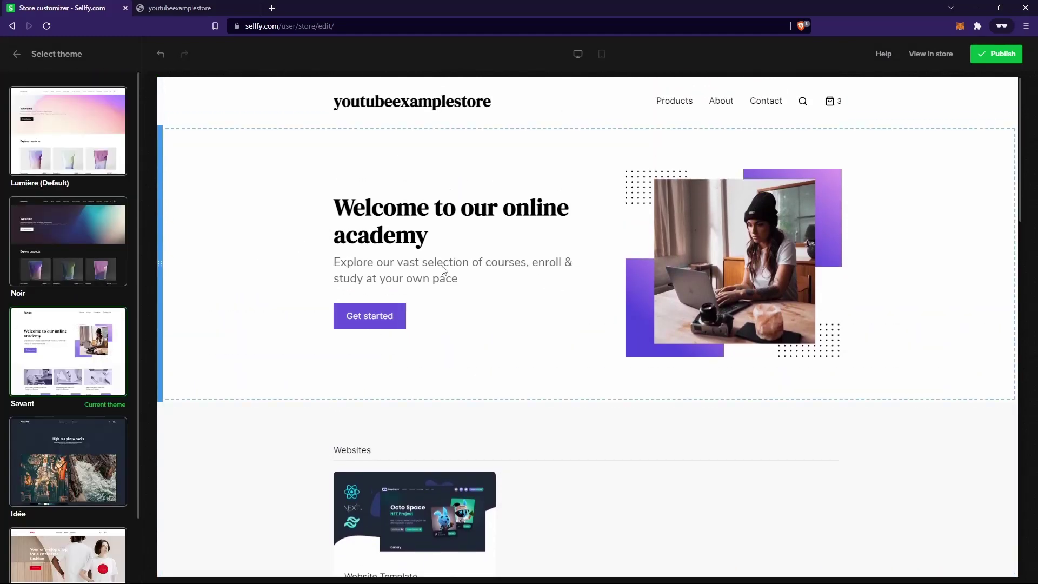
pyautogui.click(16, 55)
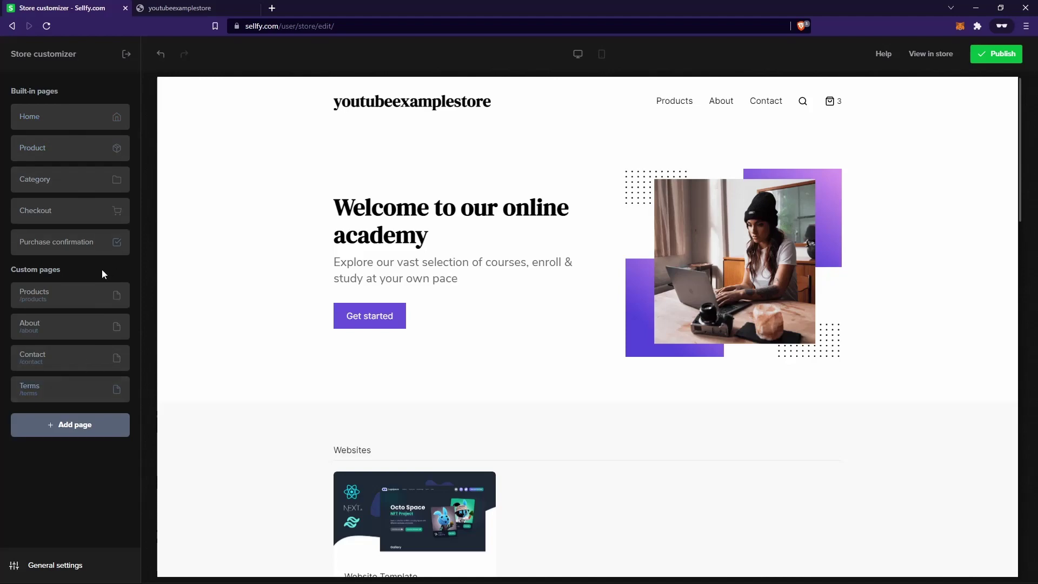
# Step: Centre the logo in the Home Navigation module, publish, and reload the live store
pyautogui.click(96, 113)
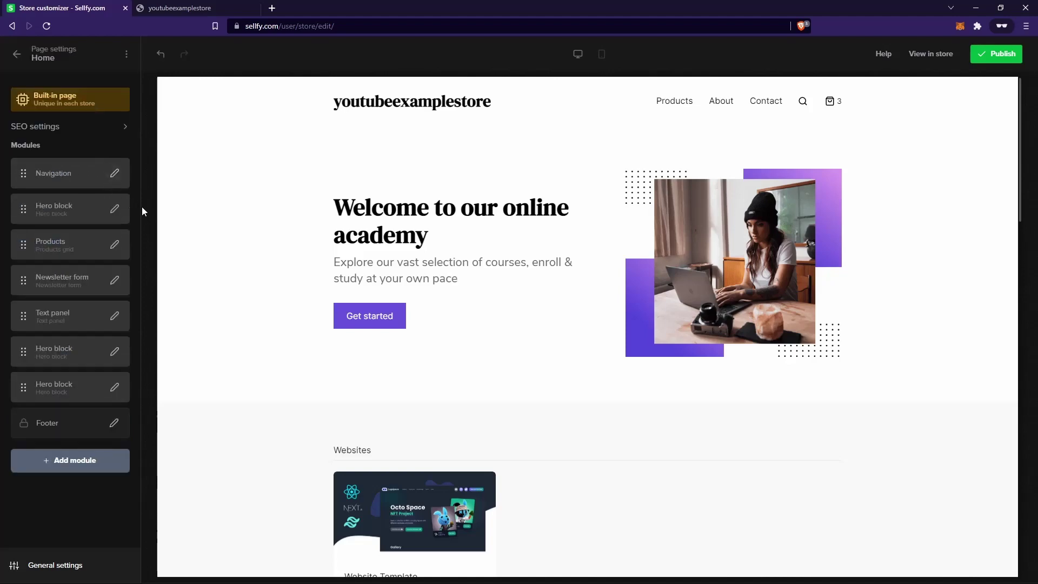
pyautogui.click(115, 173)
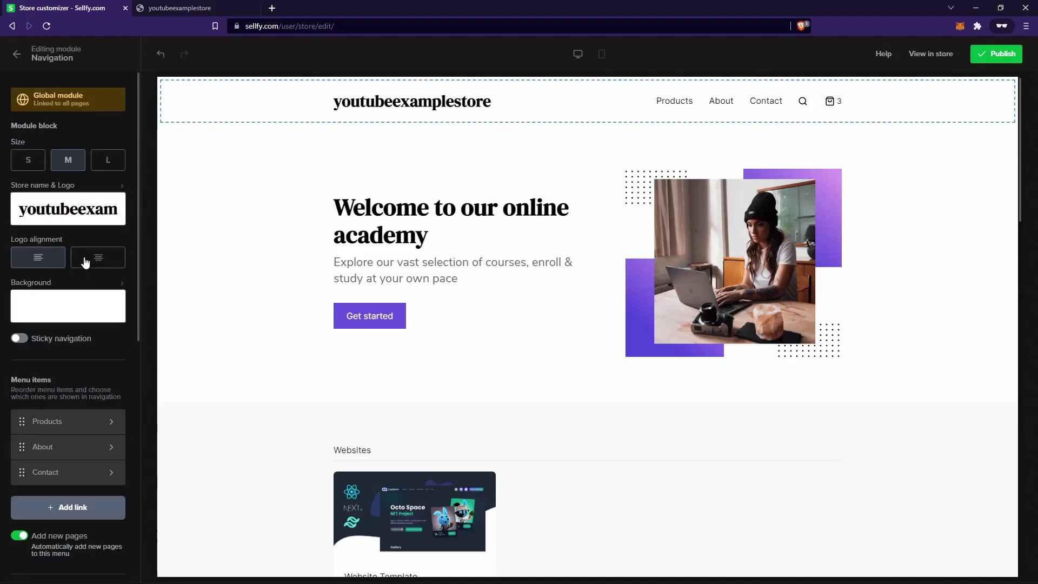
pyautogui.scroll(-1, 83, 255)
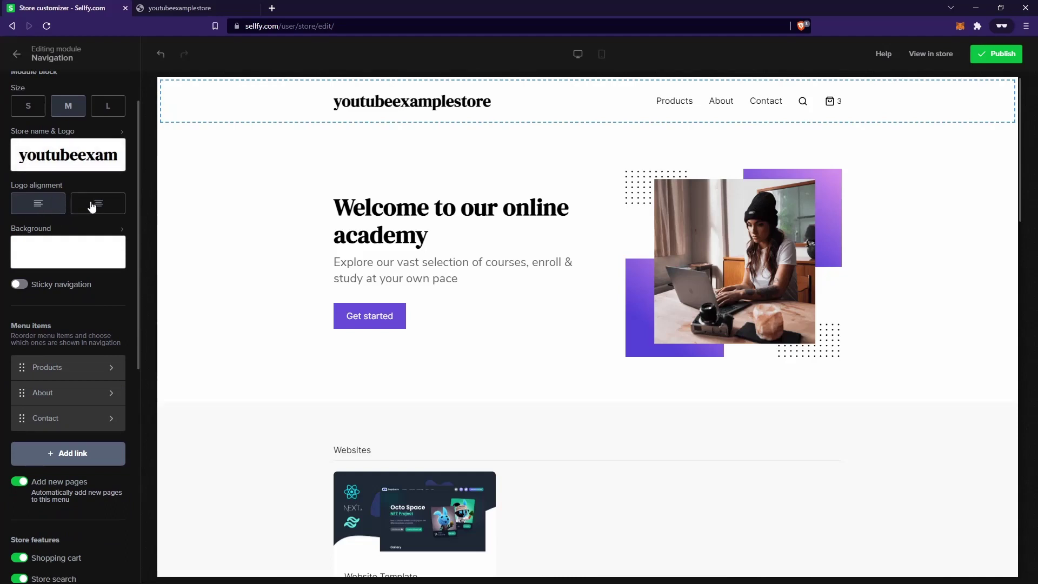
pyautogui.click(91, 205)
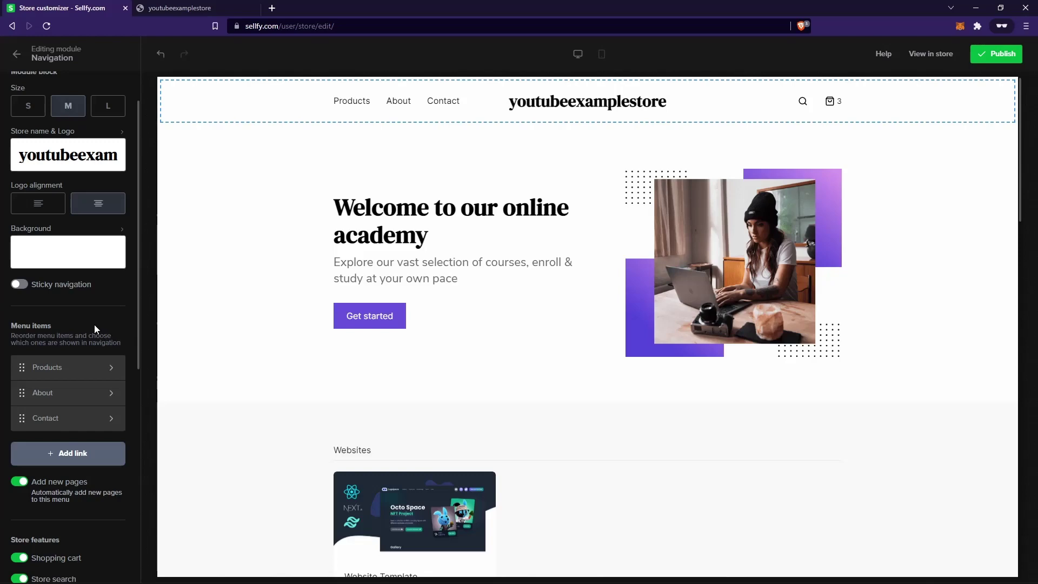
pyautogui.press('Escape')
pyautogui.click(974, 52)
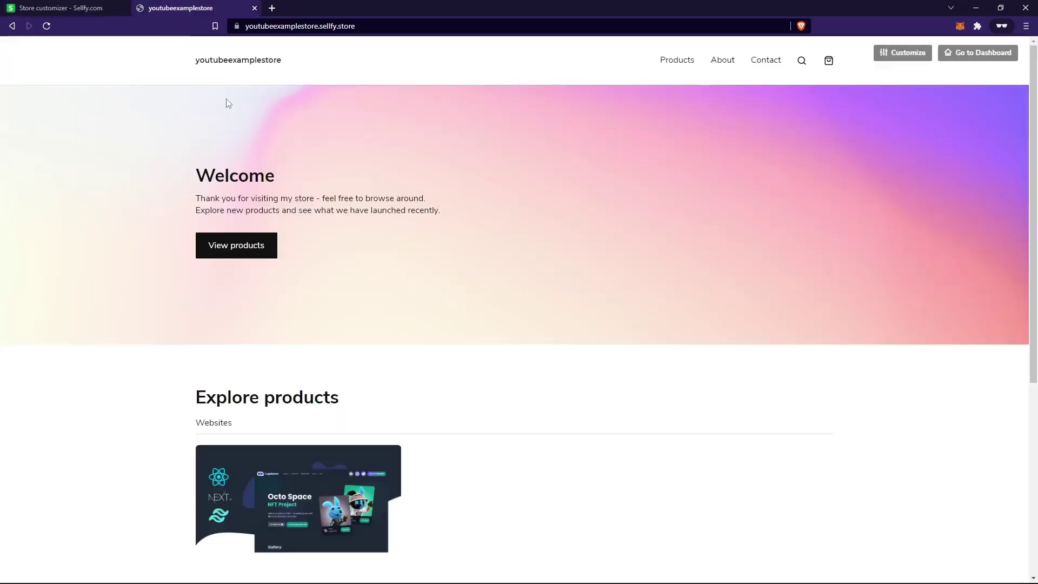
pyautogui.click(47, 26)
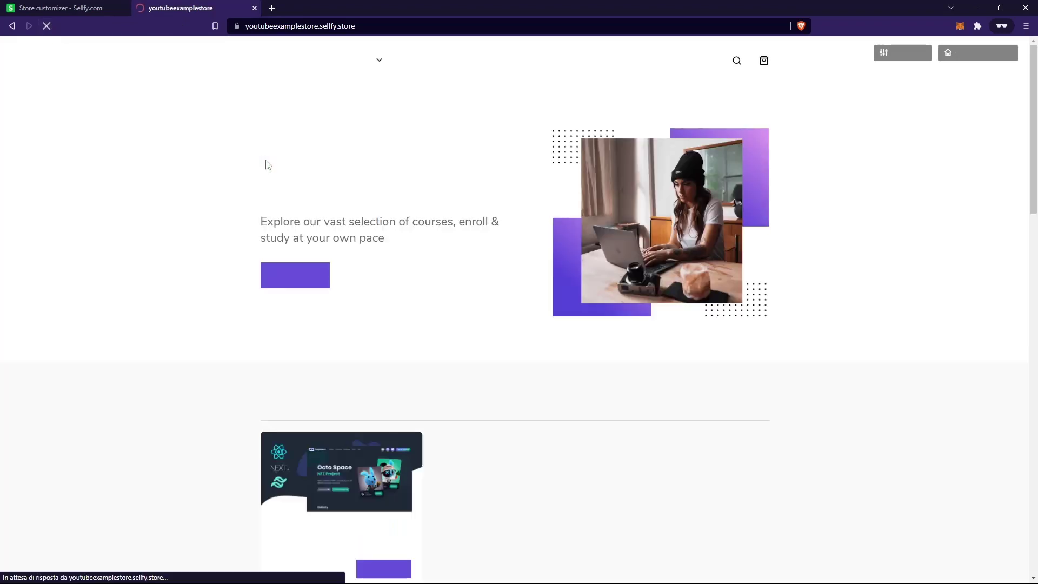